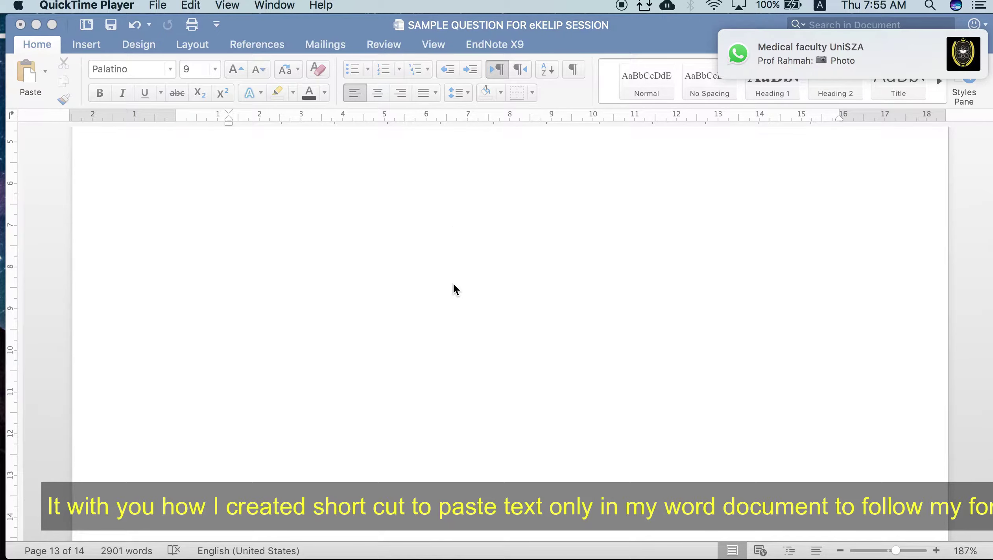
# Step: Switch from the blank Word document to the human physiology PDF at page 334
pyautogui.hotkey('ctrl', 'Up')
pyautogui.click(343, 411)
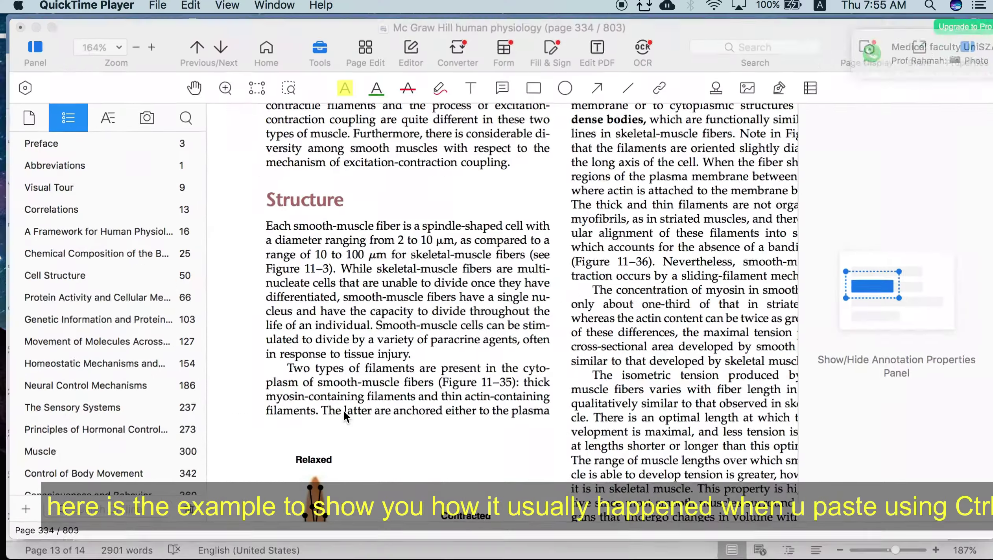
# Step: Copy the Structure heading and its paragraph from page 334, then return to Word
pyautogui.moveTo(268, 200)
pyautogui.mouseDown()
pyautogui.moveTo(414, 269)
pyautogui.moveTo(448, 359)
pyautogui.mouseUp()
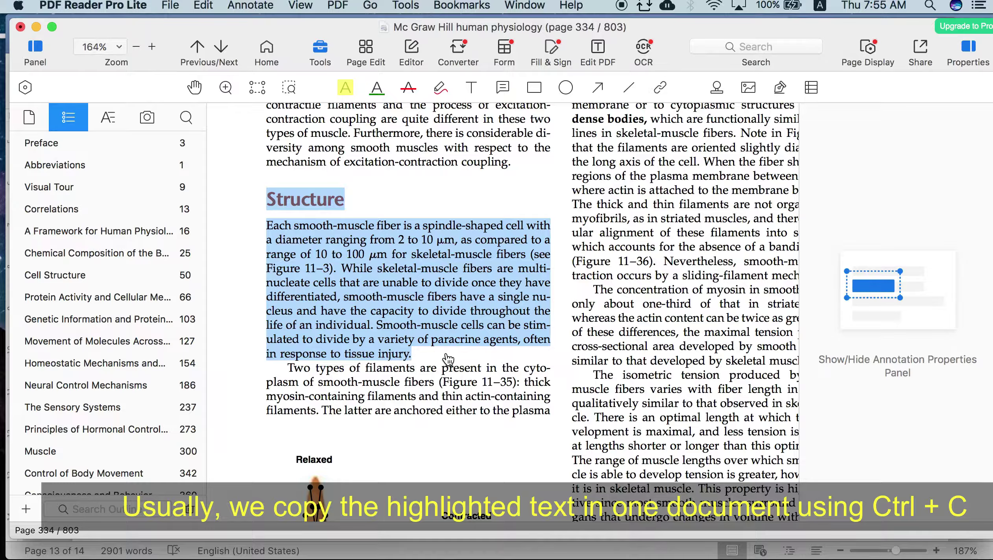
pyautogui.hotkey('ctrl', 'Up')
pyautogui.click(481, 149)
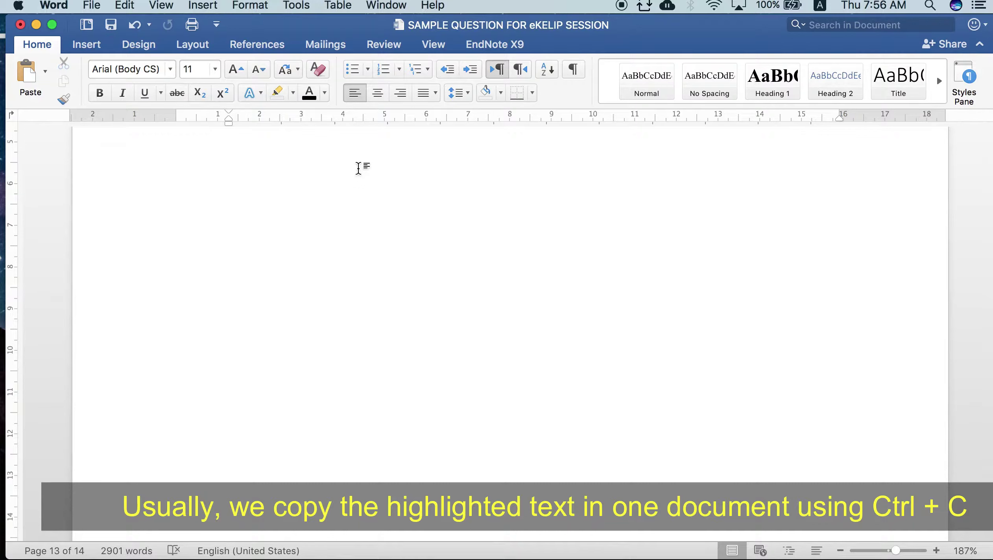
# Step: Paste the Structure passage with its original PDF formatting and place the cursor below it
pyautogui.press('super+v')
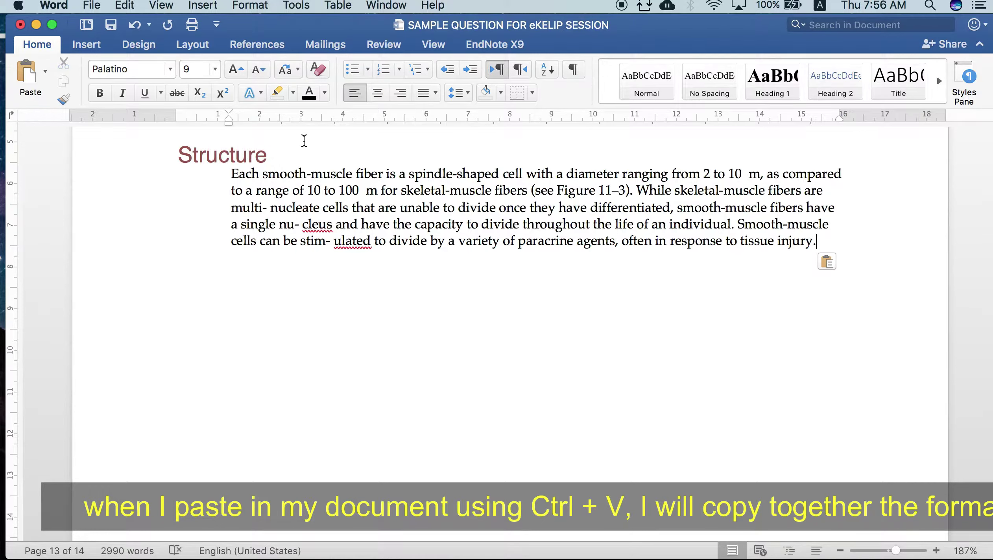
pyautogui.click(228, 282)
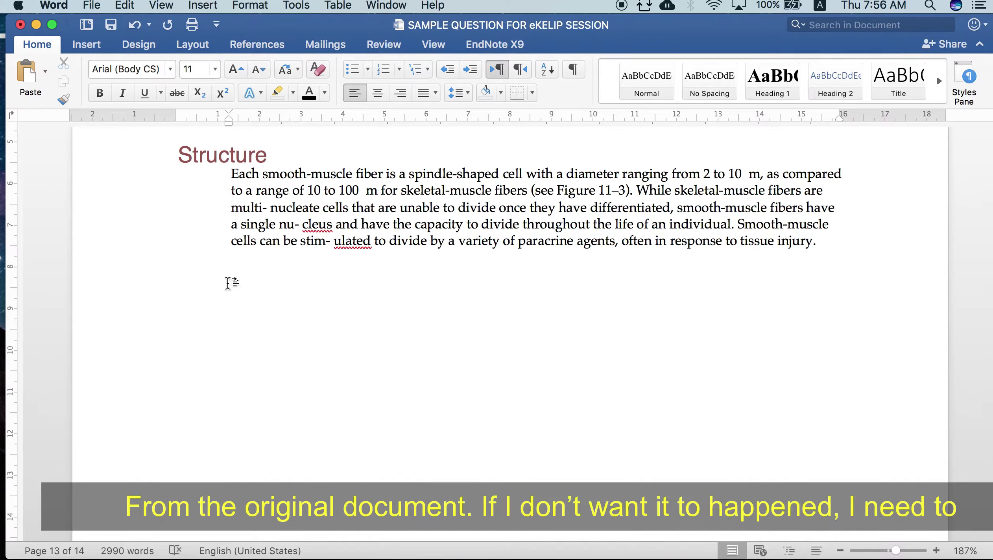
# Step: Paste the passage a second time with Keep Text Only, giving plain blue Arial text
pyautogui.click(45, 77)
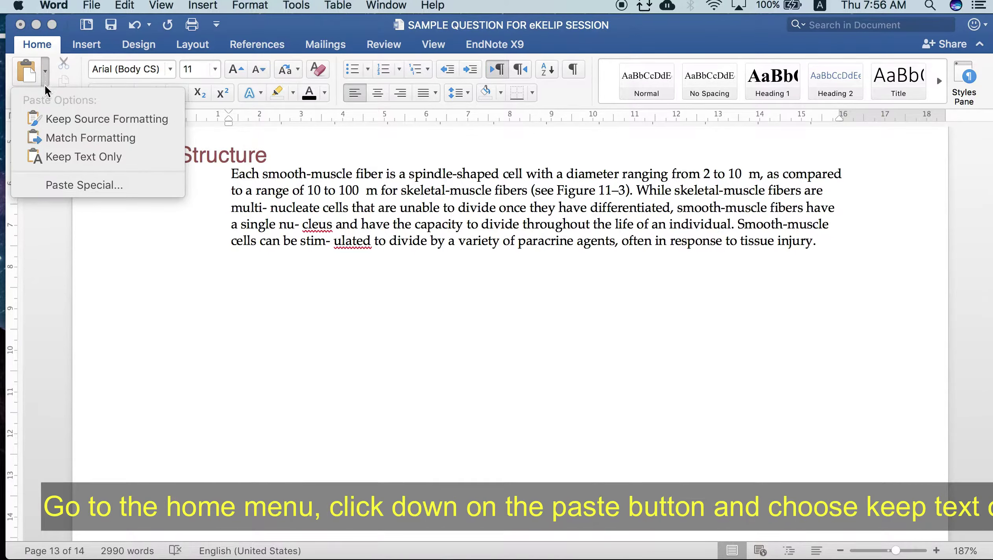
pyautogui.click(47, 157)
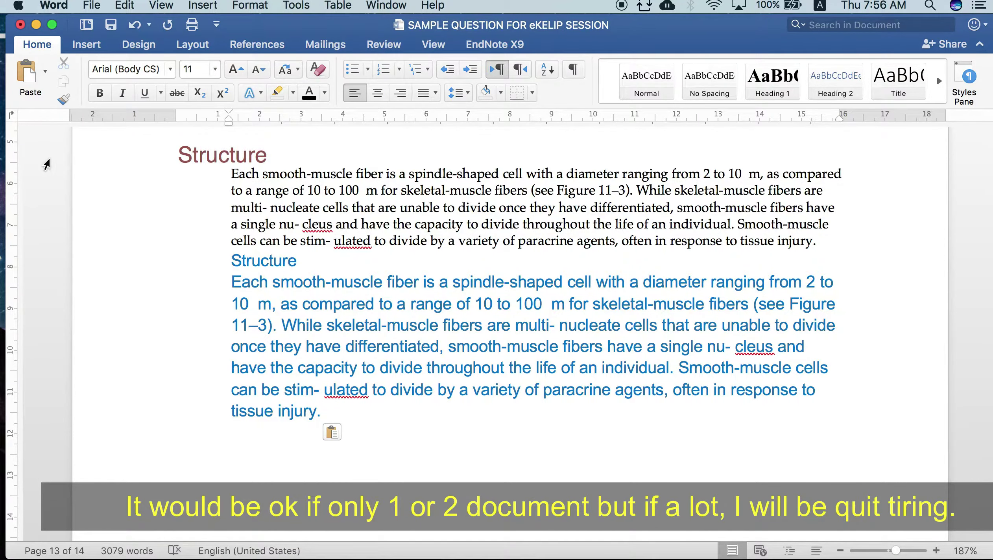
pyautogui.scroll(-3, 46, 164)
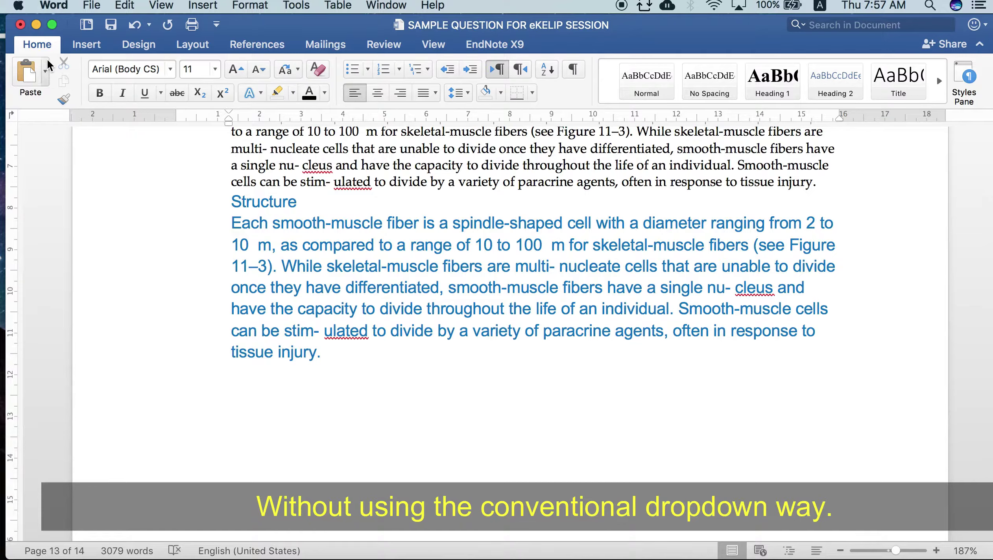
pyautogui.click(45, 71)
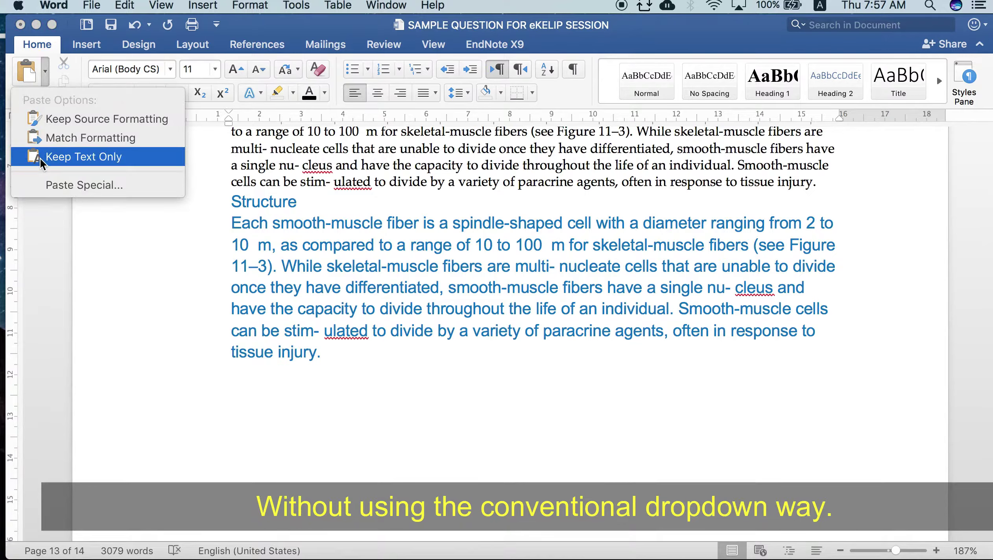
pyautogui.click(240, 392)
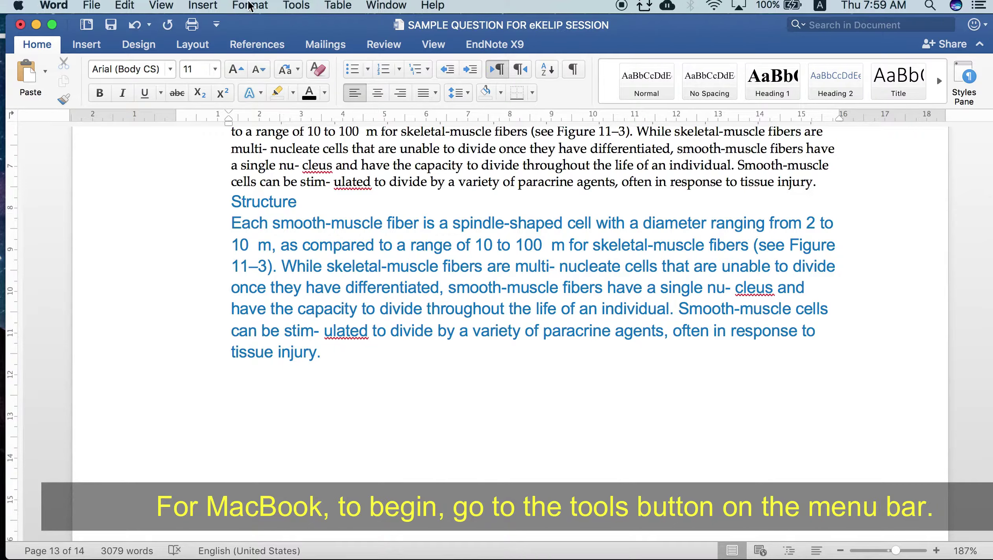
# Step: In Tools > Customize Keyboard, search All Commands for 'pastete' and select PasteTextOnly
pyautogui.click(291, 6)
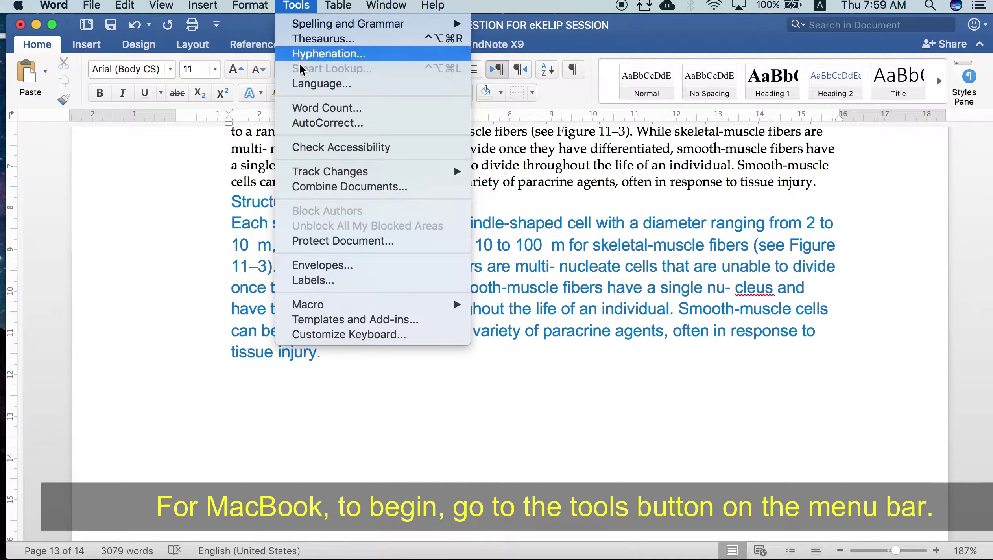
pyautogui.click(316, 337)
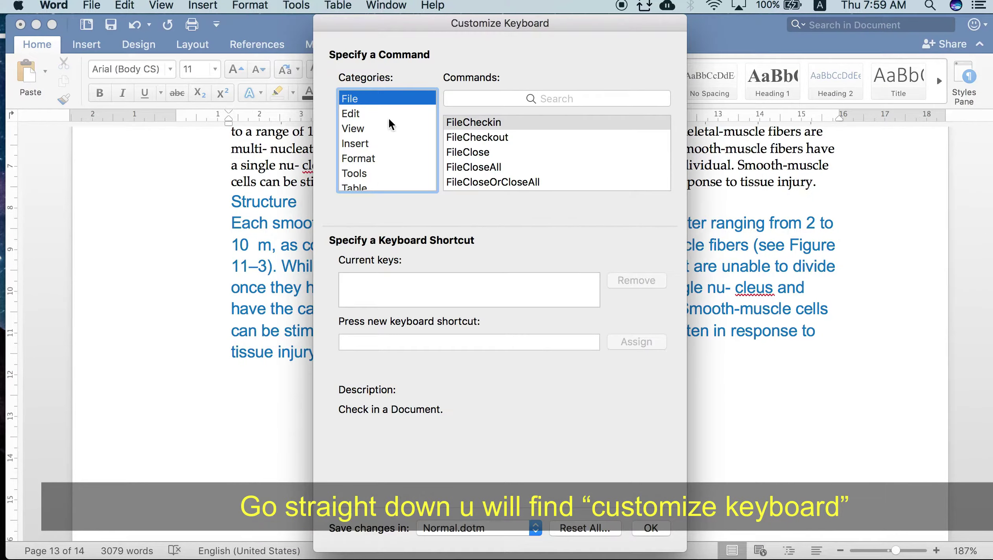
pyautogui.scroll(-5, 371, 156)
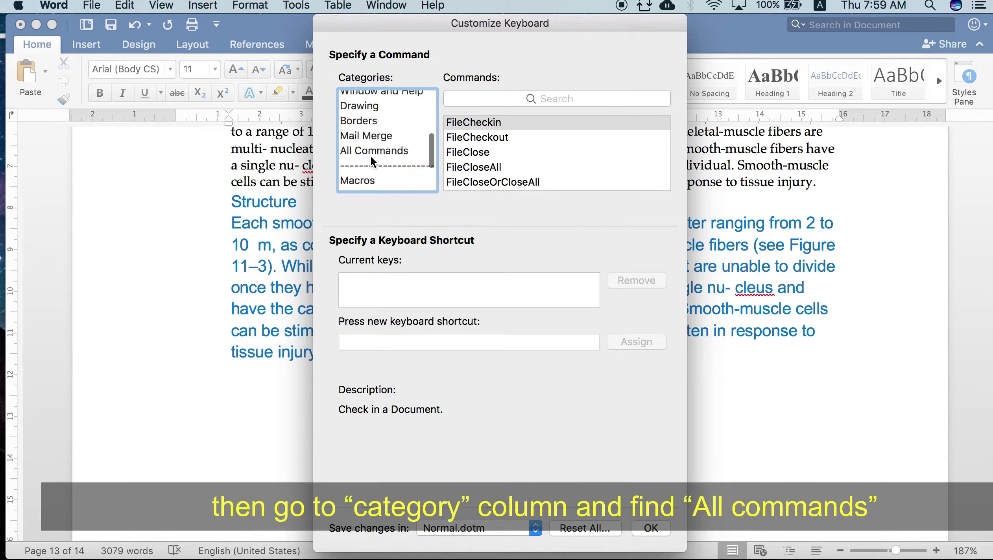
pyautogui.scroll(-2, 371, 155)
pyautogui.click(376, 118)
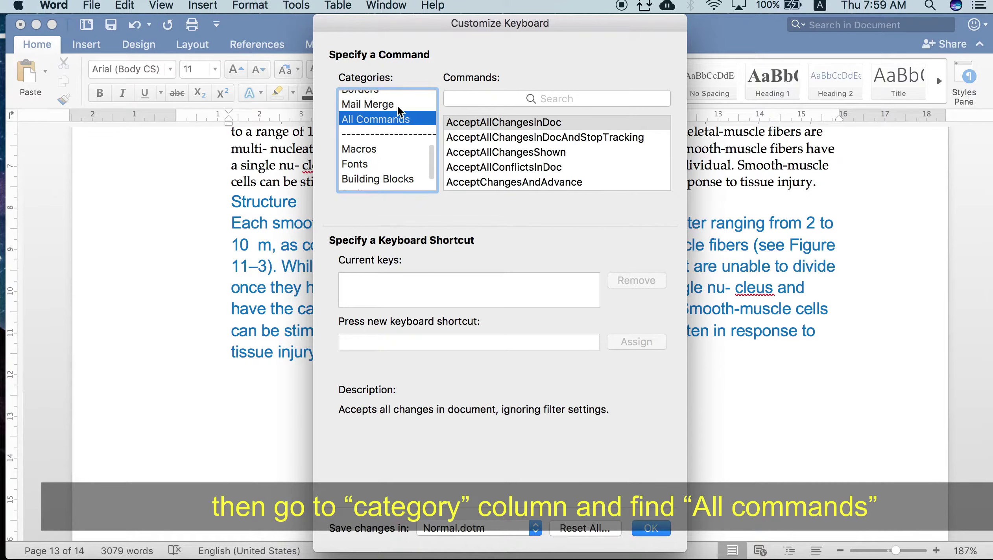
pyautogui.click(503, 97)
pyautogui.write('pastetes')
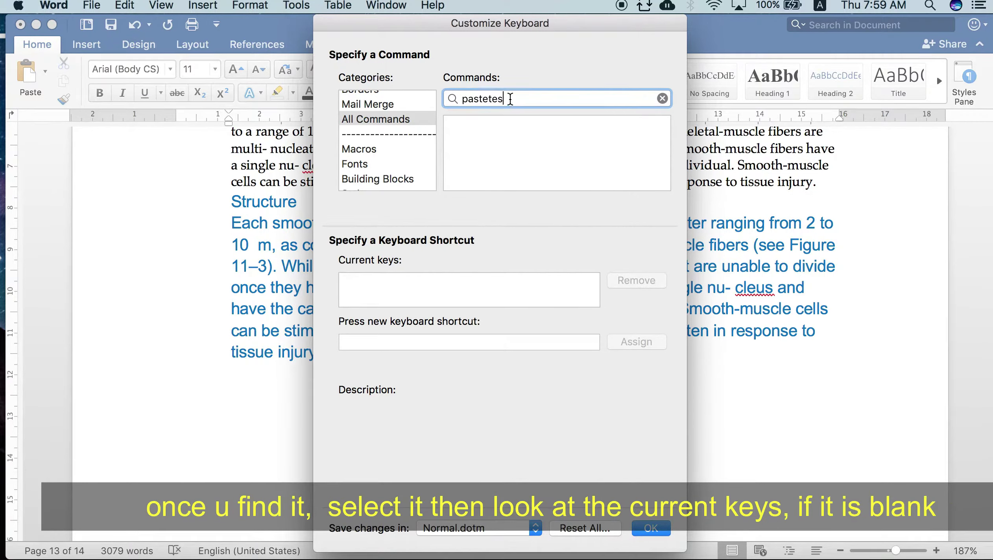
pyautogui.press('BackSpace')
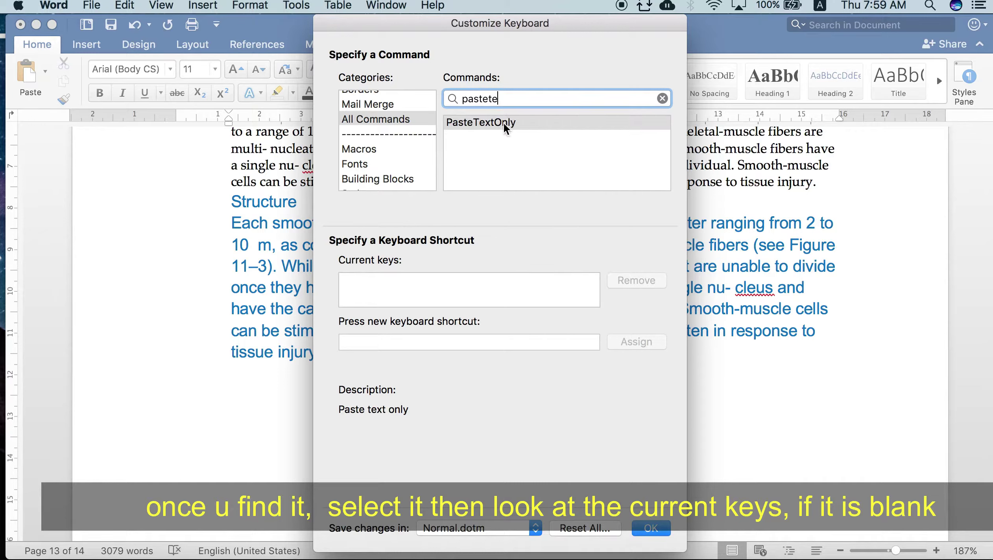
pyautogui.click(504, 123)
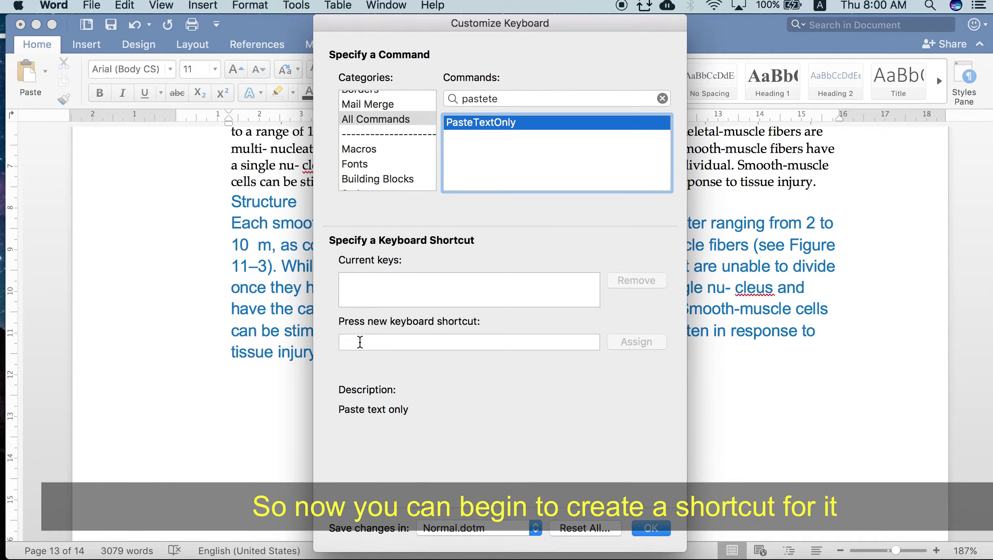
# Step: Assign Command+Shift+V to PasteTextOnly, replacing its PasteFormat use, and close the dialog
pyautogui.click(360, 341)
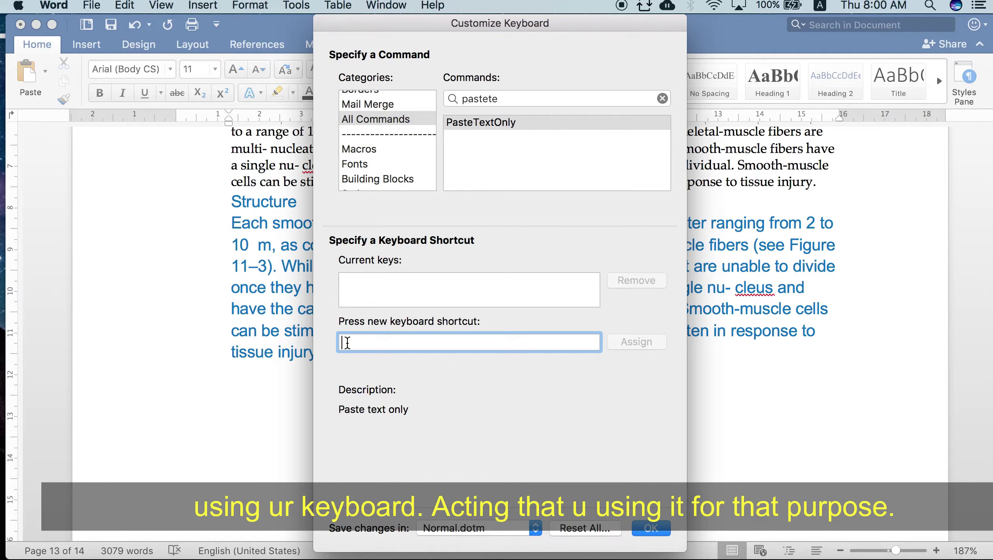
pyautogui.press('super+shift+v')
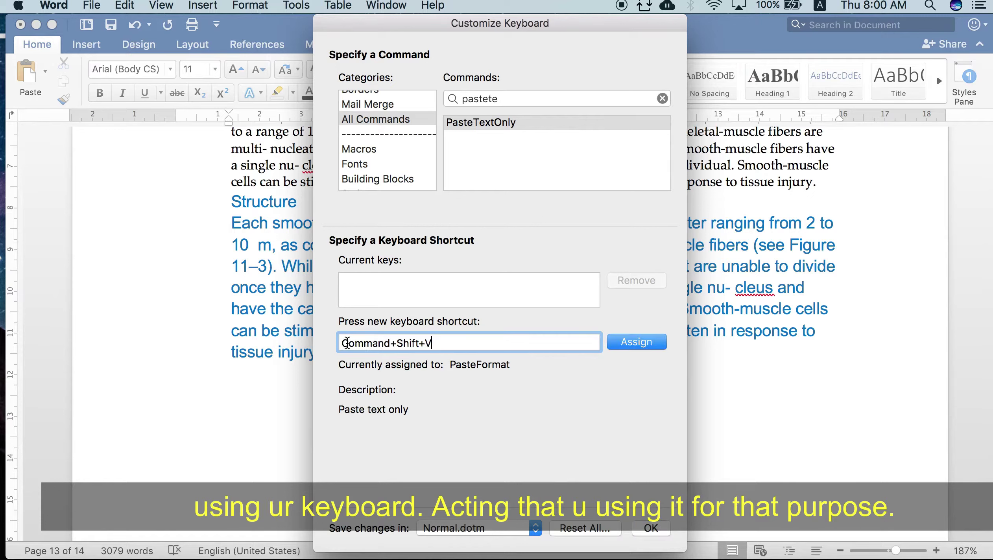
pyautogui.click(623, 342)
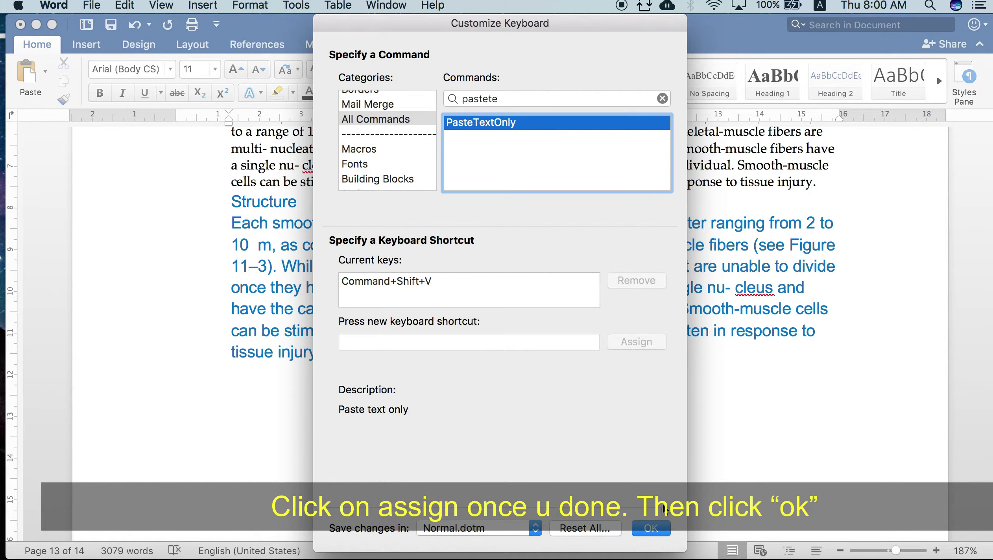
pyautogui.click(664, 529)
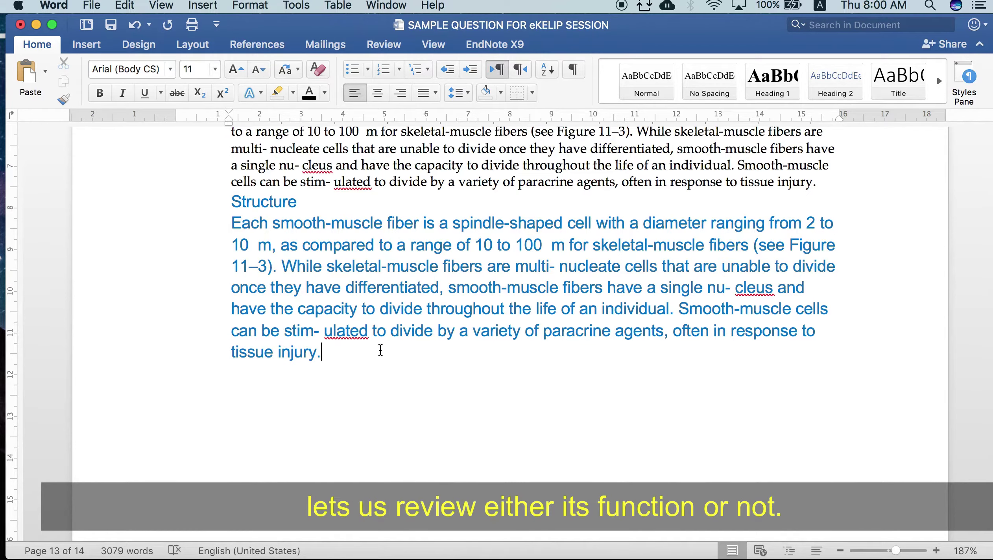
# Step: Delete the pasted blue Structure heading and paragraph, leaving the page blank
pyautogui.scroll(3, 380, 349)
pyautogui.moveTo(334, 408); pyautogui.dragTo(173, 154)
pyautogui.press('Delete')
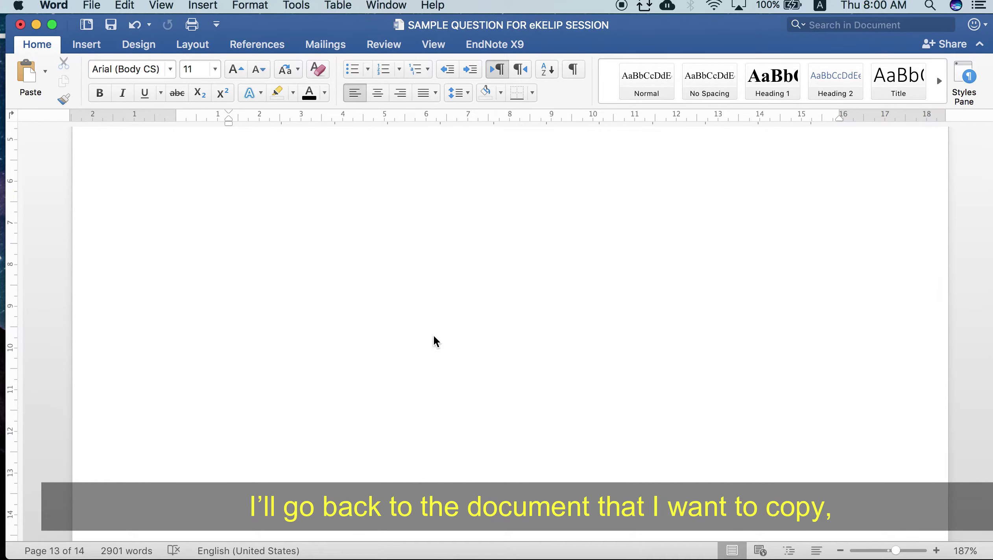
pyautogui.hotkey('ctrl', 'Up')
# Step: Recopy the Structure heading and paragraph from the PDF's page 334 and return to Word
pyautogui.click(344, 392)
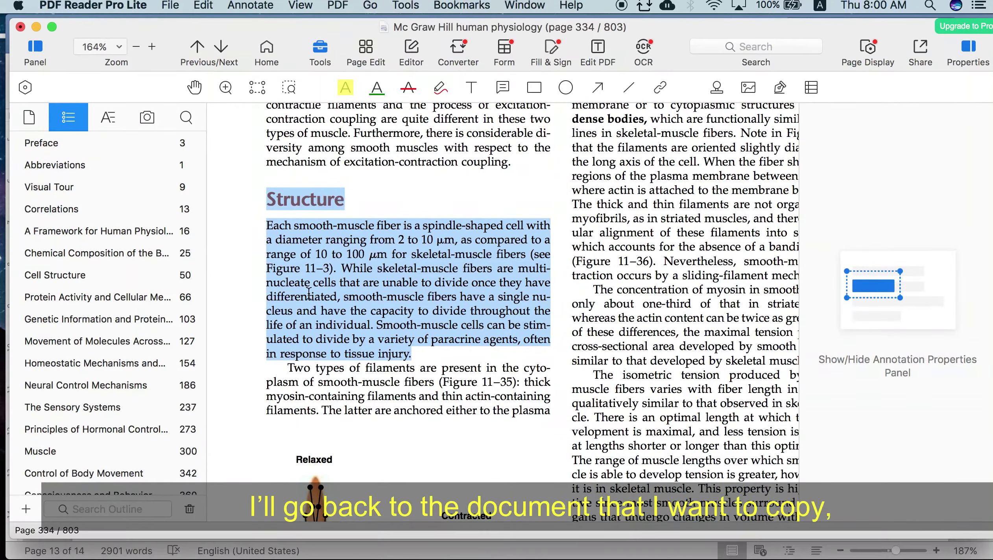
pyautogui.click(433, 364)
pyautogui.moveTo(429, 356); pyautogui.dragTo(267, 213)
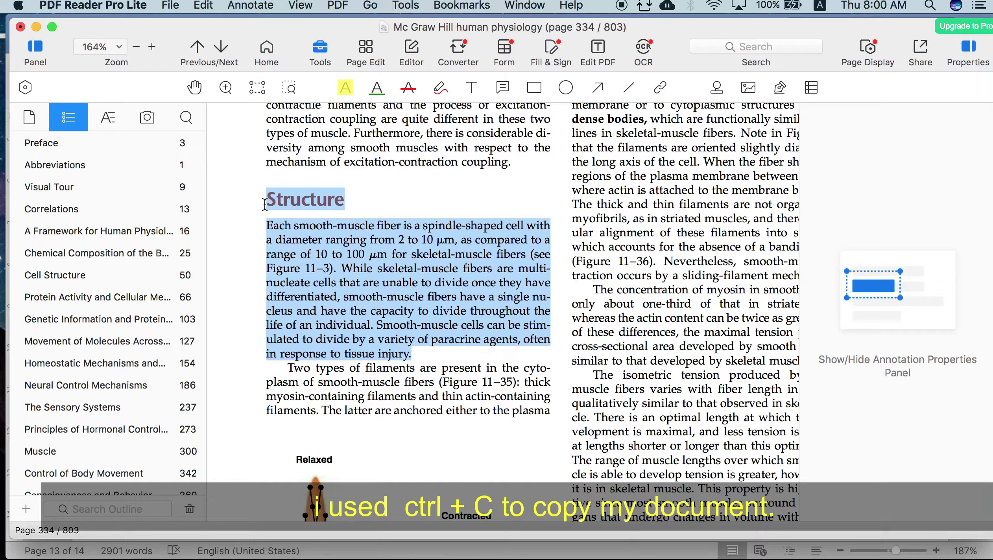
pyautogui.hotkey('ctrl', 'Up')
pyautogui.click(488, 188)
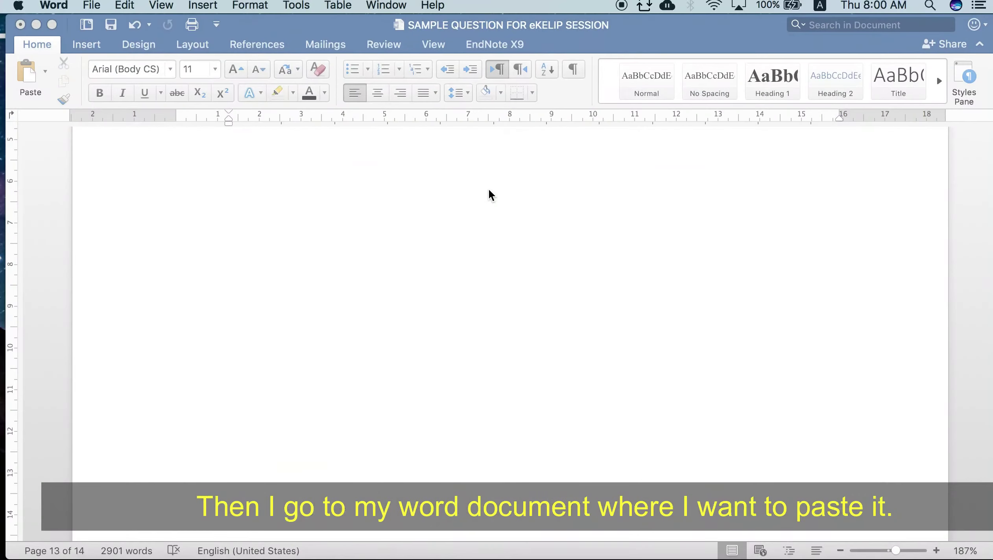
# Step: Type 'ctrl + V =', paste the passage with original formatting, then type 'Ctrl + shift + V'
pyautogui.click(305, 184)
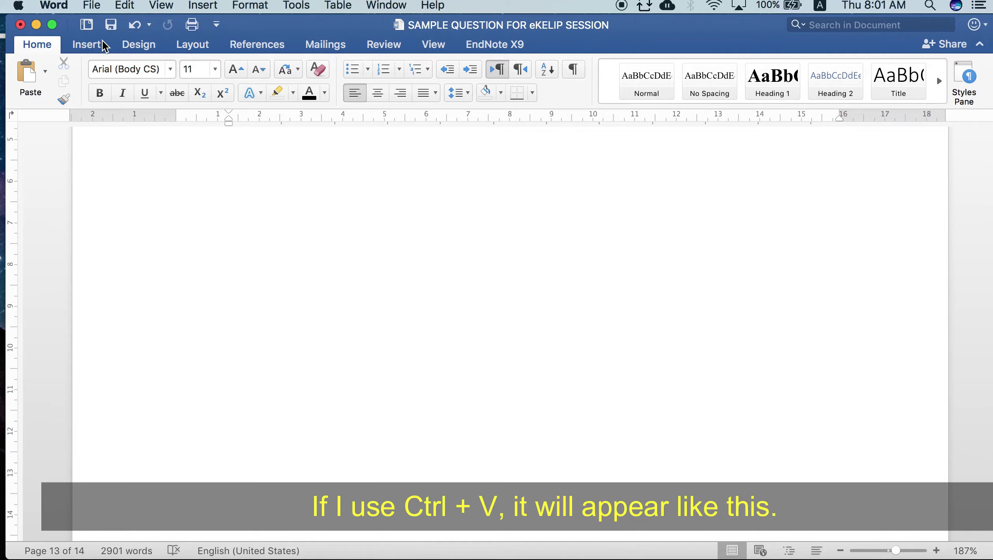
pyautogui.write('ctrl ')
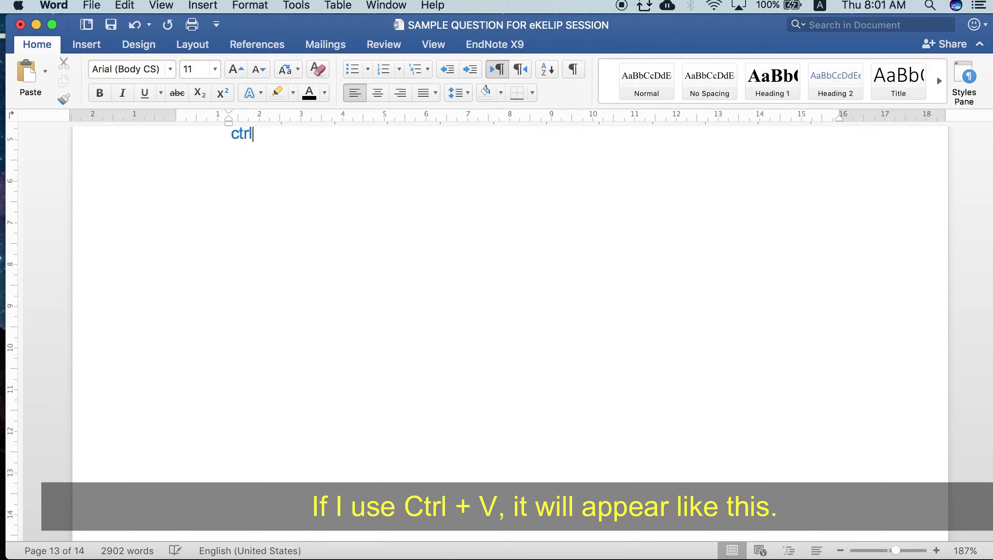
pyautogui.write('+ V')
pyautogui.write(' =')
pyautogui.write('Structure Each smooth-muscle fiber is a spindle-shaped cell with a diameter ranging from 2 to 10  m, as compared to a range of 10 to 100  m for skeletal-muscle fibers (see Figure 11–3). While skeletal-muscle fibers are multi- nucleate cells that are unable to divide once they have differentiated, smooth-muscle fibers have a single nu- cleus and have the capacity to divide throughout the life of an individual. Smooth-muscle cells can be stim- ulated to divide by a variety of paracrine agents, often in response to tissue injury.')
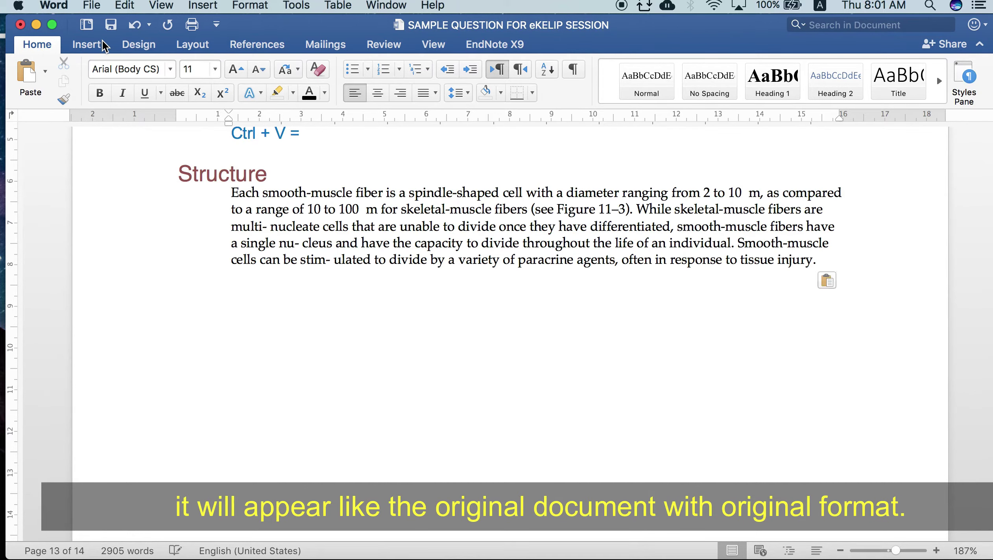
pyautogui.write('Ctrl + shift + V')
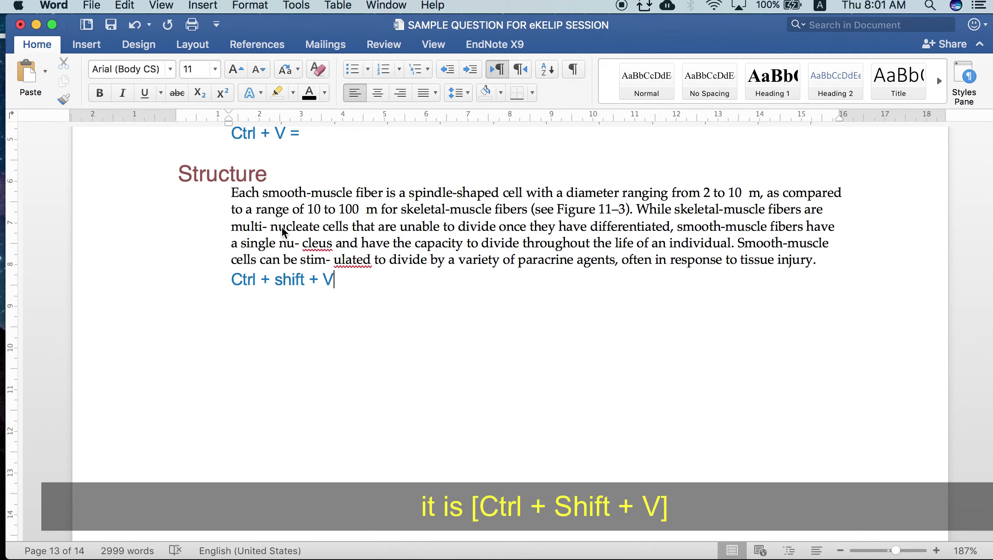
pyautogui.click(232, 280)
# Step: Add blank lines and paste the passage as plain text with the new Command+Shift+V shortcut
pyautogui.press('Return')
pyautogui.press('Return')
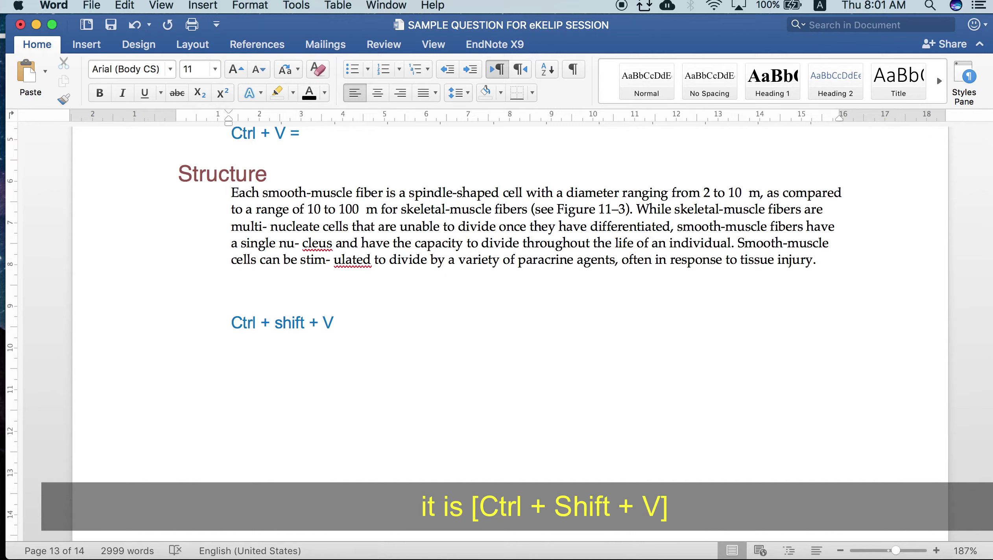
pyautogui.write('Structure Each smooth-muscle fiber is a spindle-shaped cell with a diameter ranging from 2 to 10  m, as compared to a range of 10 to 100  m for skeletal-muscle fibers (see Figure 11–3). While skeletal-muscle fibers are multi- nucleate cells that are unable to divide once they have differentiated, smooth-muscle fibers have a single nu- cleus and have the capacity to divide throughout the life of an individual. Smooth-muscle cells can be stim- ulated to divide by a variety of paracrine agents, often in response to tissue injury.')
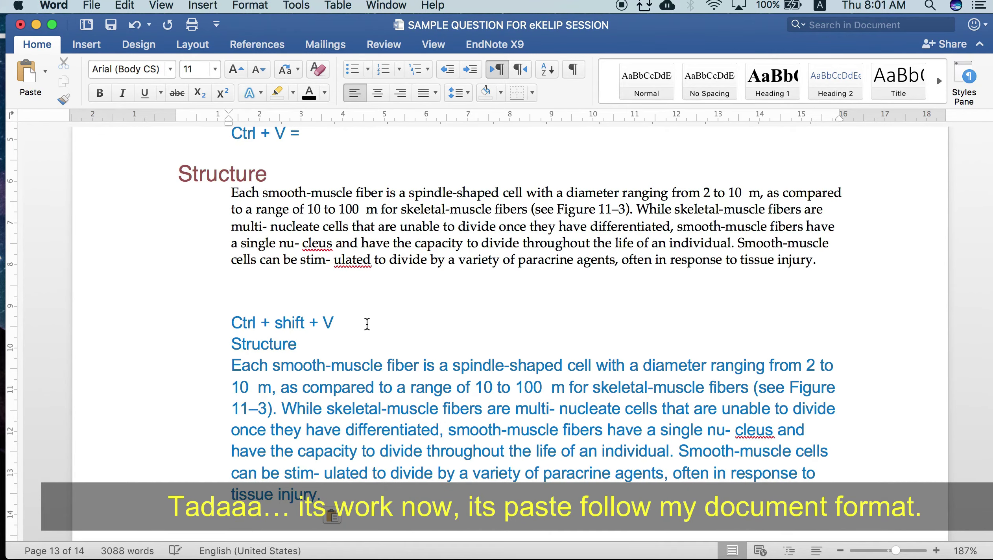
pyautogui.scroll(-3, 367, 324)
pyautogui.scroll(-2, 367, 324)
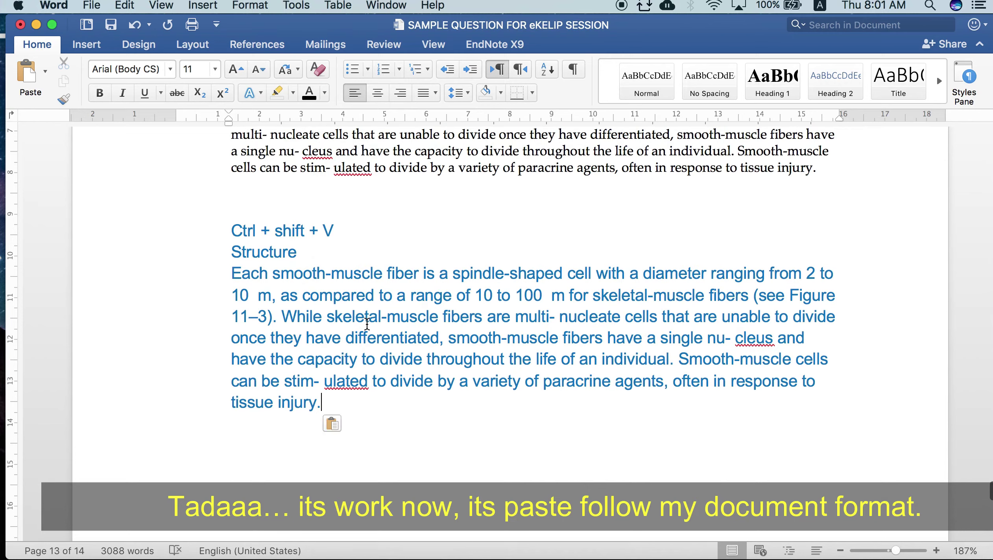